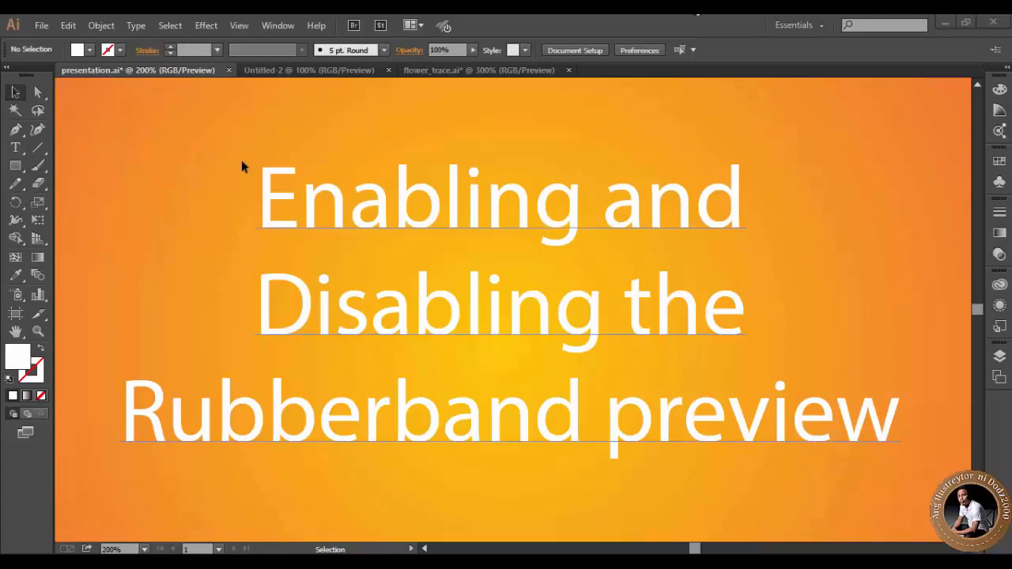
In the Untitled-2 document, draw a closed triangle with straight sides near the middle of the artboard using the Pen tool.
{"action": "left_click", "coordinate": [311, 71]}
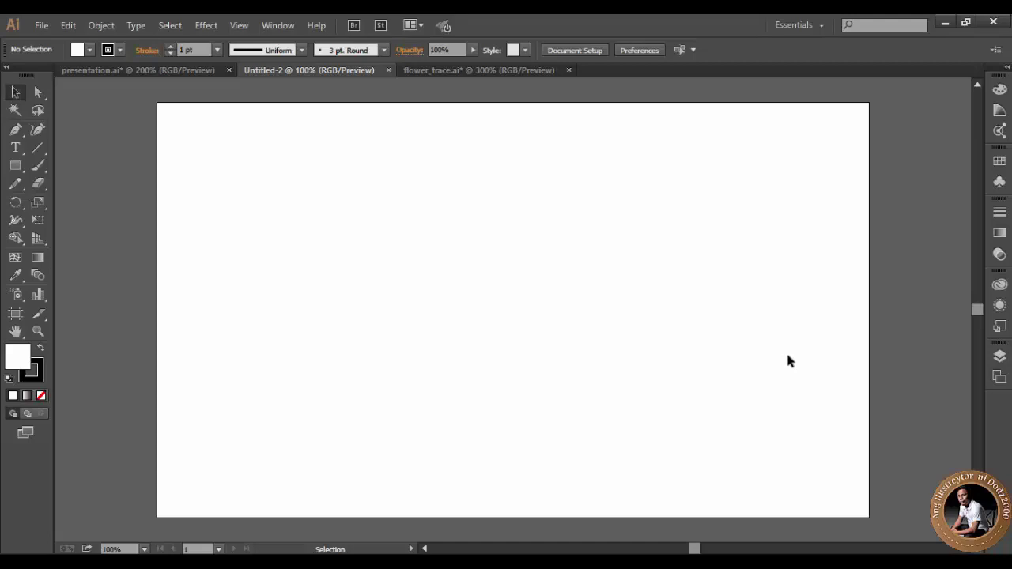
{"action": "left_click", "coordinate": [15, 130]}
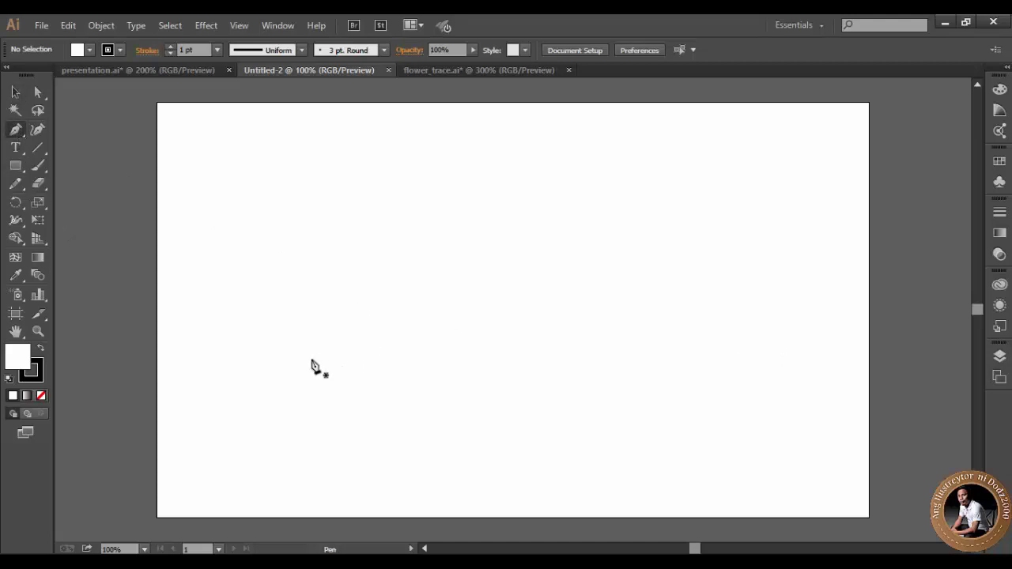
{"action": "left_click", "coordinate": [311, 359]}
{"action": "left_click", "coordinate": [522, 218]}
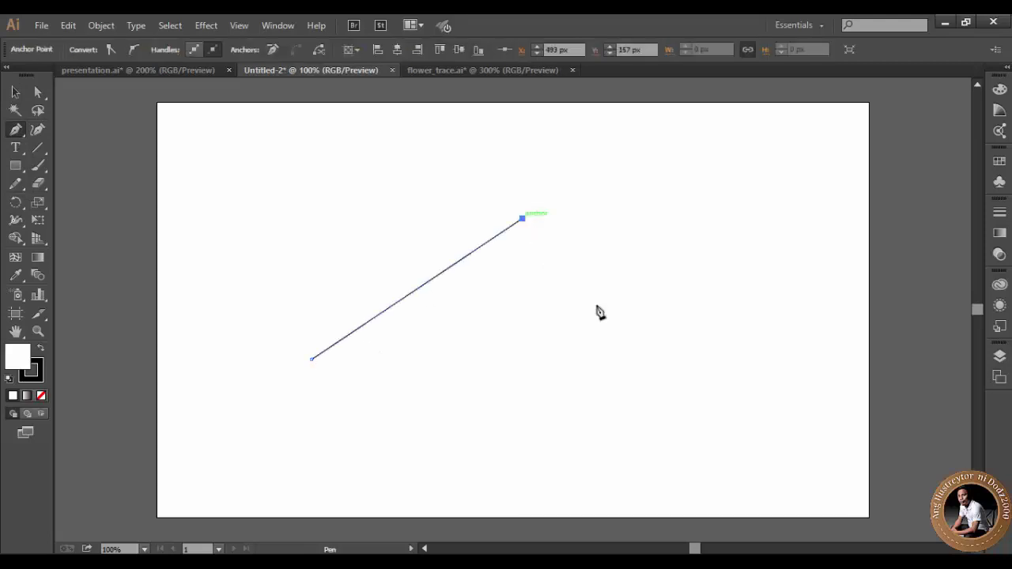
{"action": "left_click", "coordinate": [632, 342]}
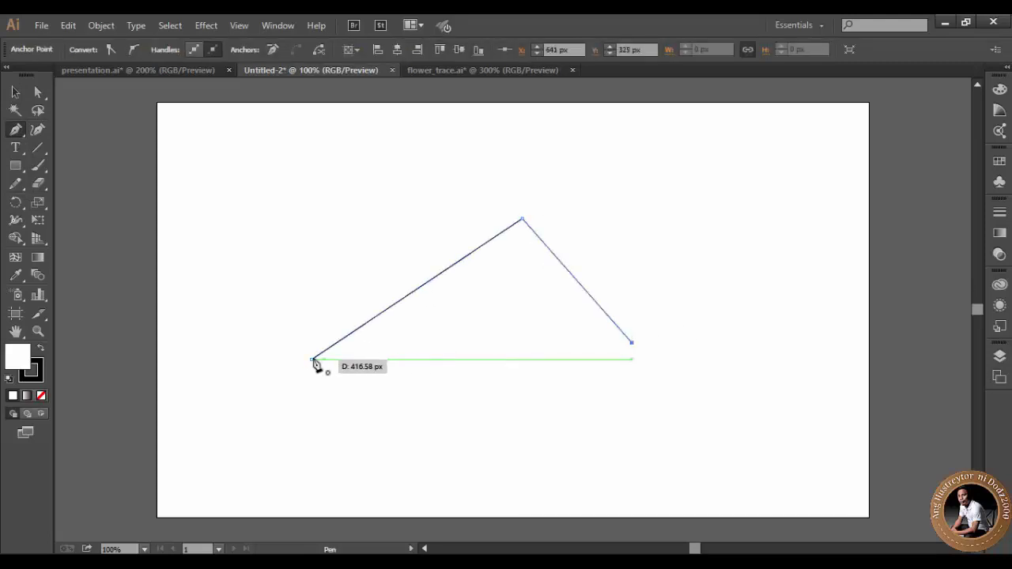
{"action": "left_click", "coordinate": [311, 358]}
{"action": "left_click", "coordinate": [12, 90]}
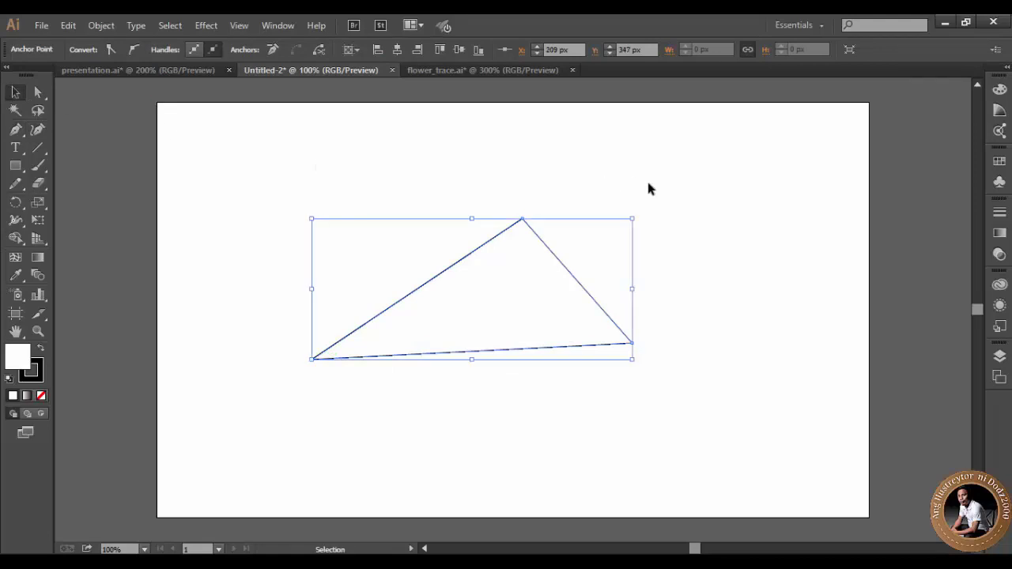
Select the whole triangle on the artboard and delete it.
{"action": "left_click_drag", "start_coordinate": [657, 188], "coordinate": [253, 424]}
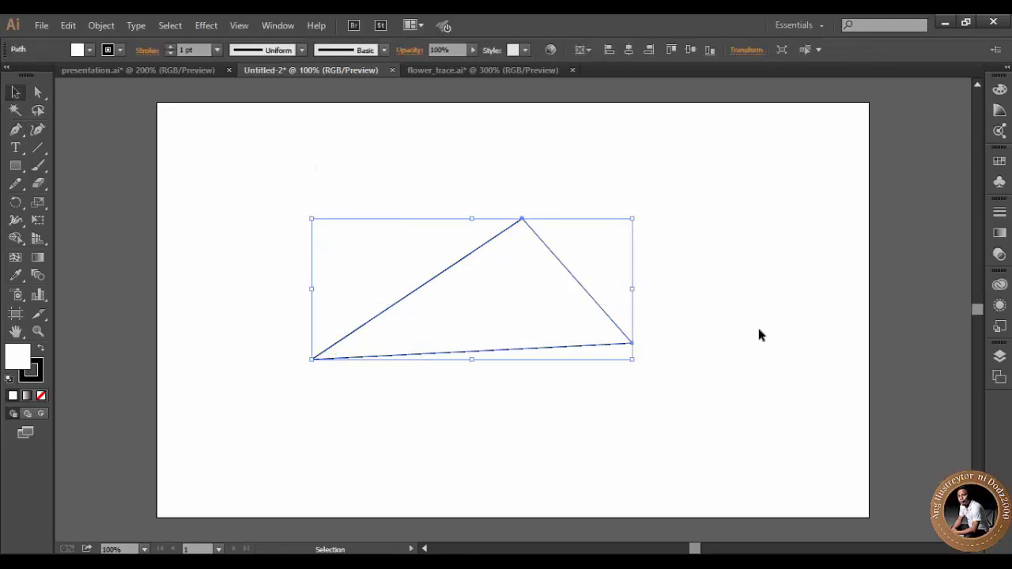
{"action": "left_click_drag", "start_coordinate": [749, 174], "coordinate": [250, 421]}
{"action": "key", "text": "Delete"}
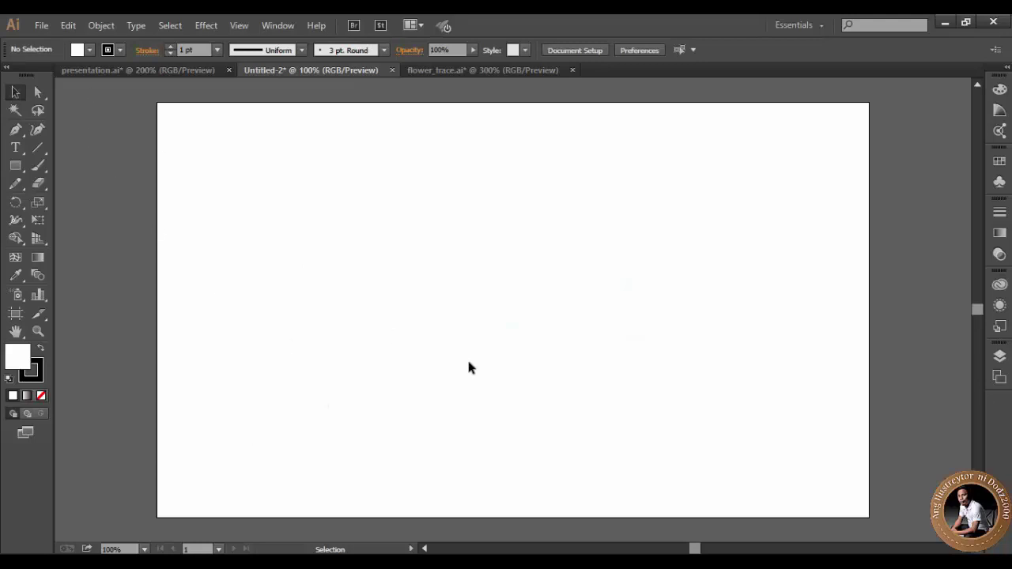
Enable Rubber Band for the Pen Tool in the Selection & Anchor Display preferences.
{"action": "left_click", "coordinate": [68, 25]}
{"action": "mouse_move", "coordinate": [87, 520]}
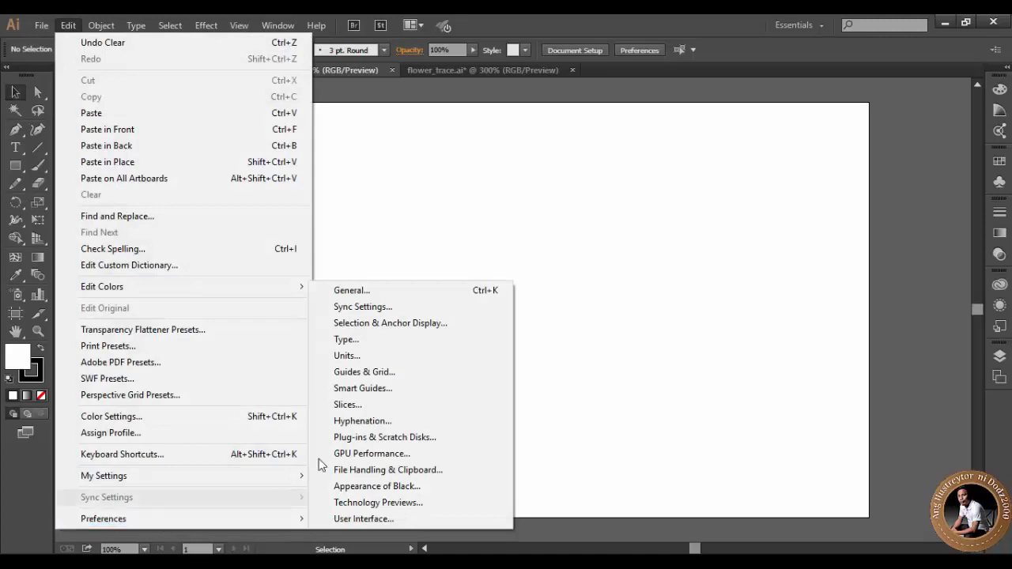
{"action": "left_click", "coordinate": [365, 324]}
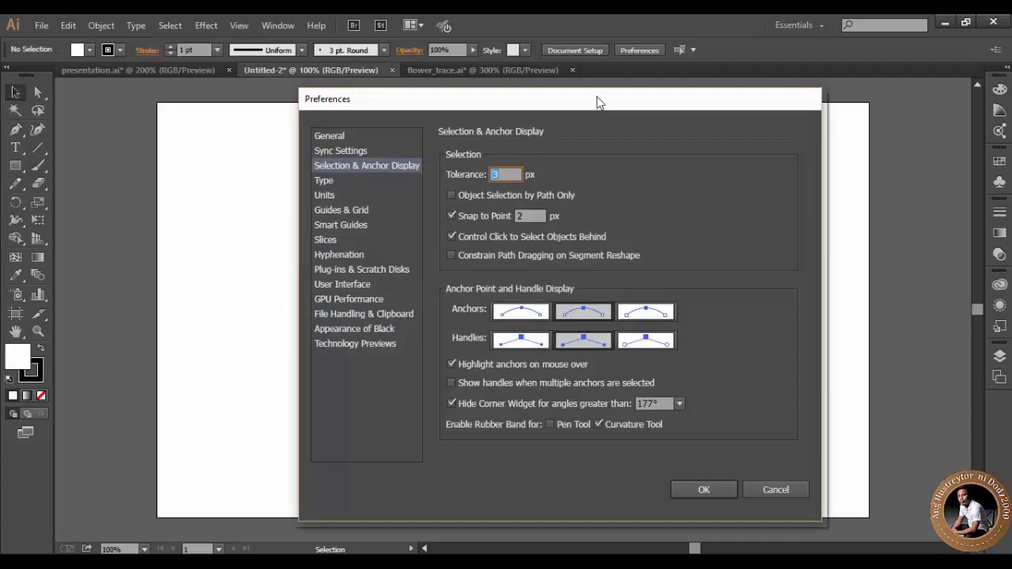
{"action": "left_click_drag", "start_coordinate": [598, 99], "coordinate": [357, 70]}
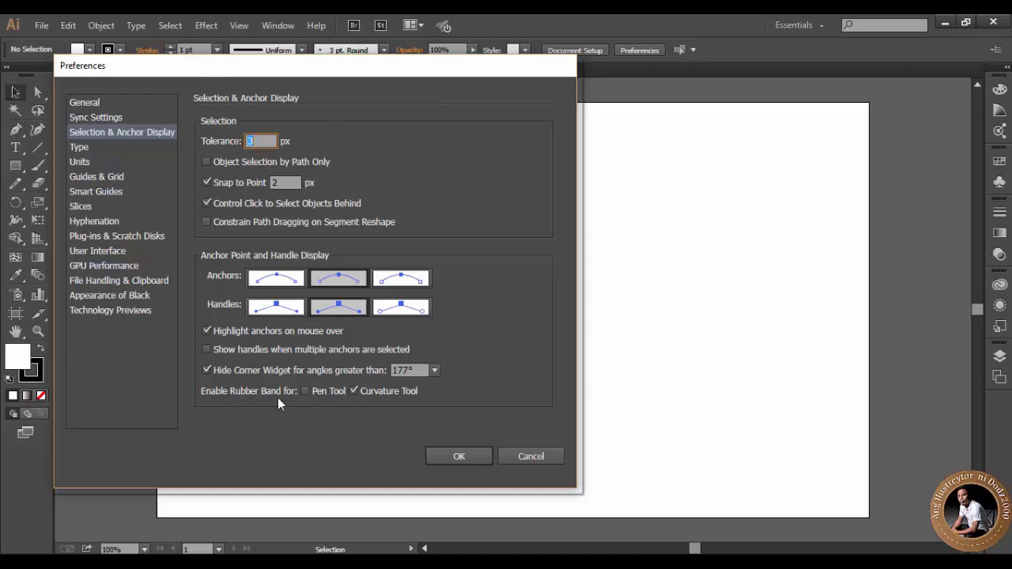
{"action": "left_click", "coordinate": [305, 391]}
{"action": "left_click", "coordinate": [448, 452]}
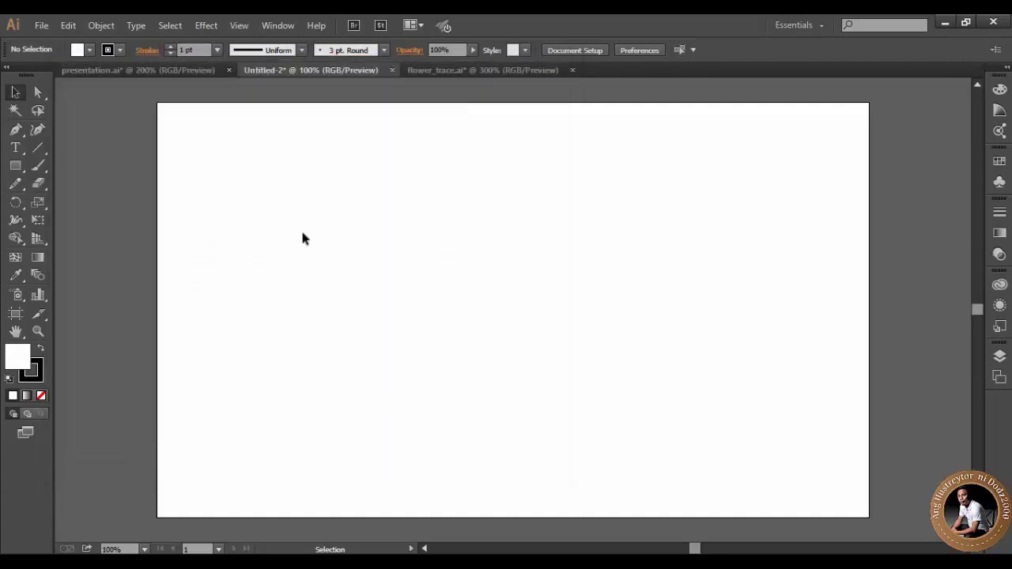
Draw a closed dome shape with the Pen tool, using a smooth anchor at its peak and a straight horizontal base.
{"action": "left_click", "coordinate": [16, 130]}
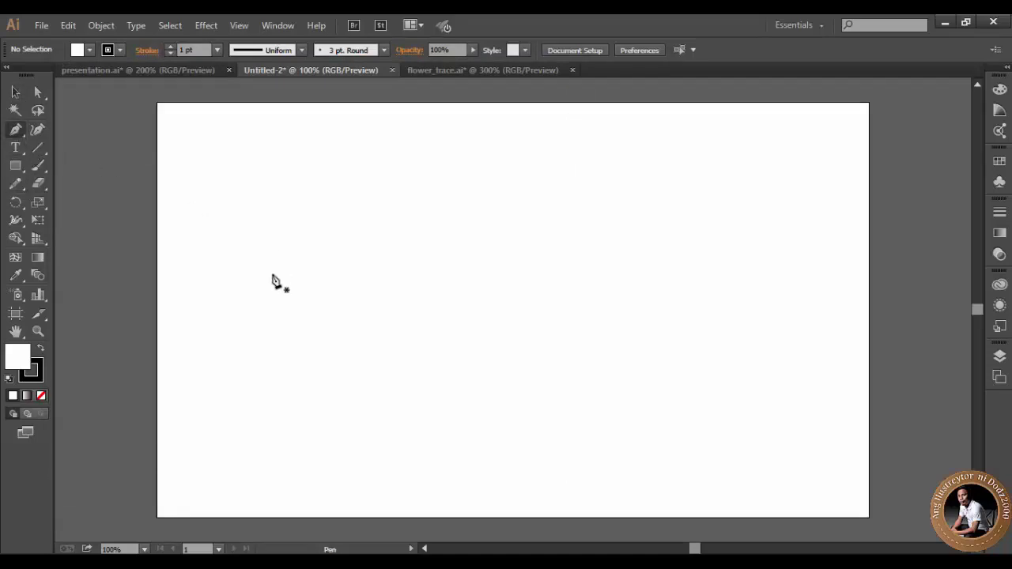
{"action": "left_click", "coordinate": [247, 335]}
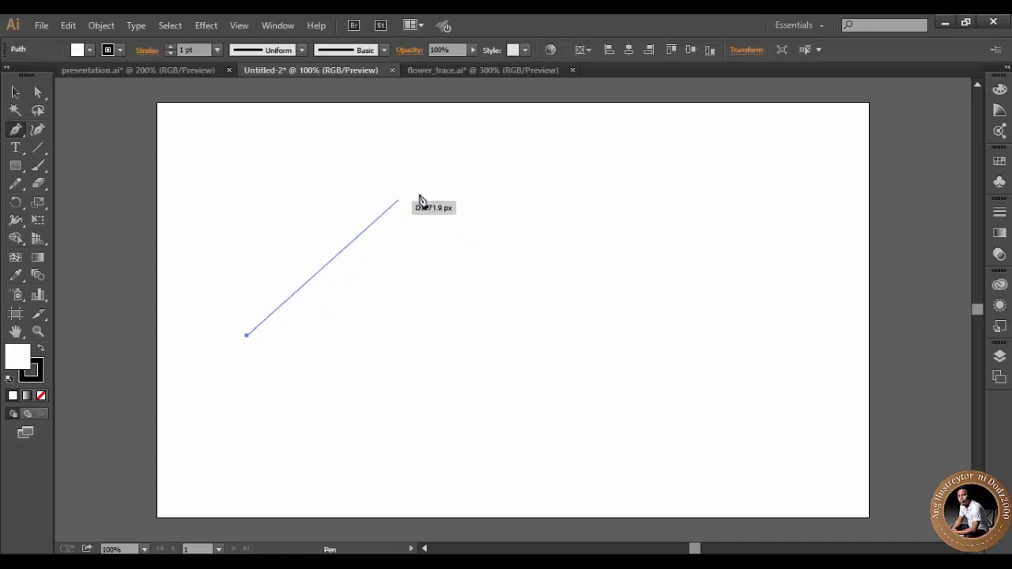
{"action": "left_click_drag", "start_coordinate": [430, 193], "coordinate": [575, 195]}
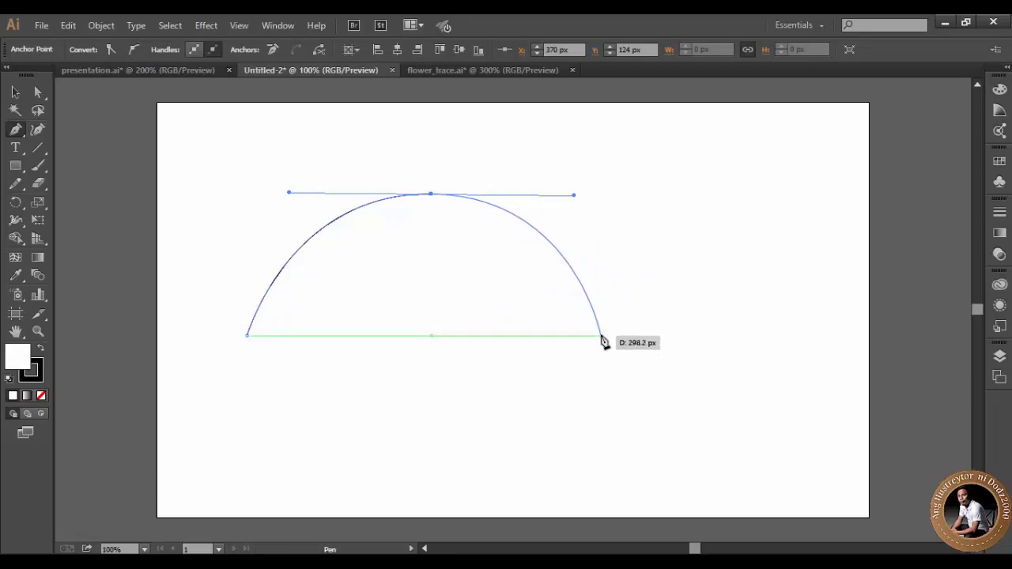
{"action": "mouse_move", "coordinate": [601, 336]}
{"action": "left_mouse_down"}
{"action": "mouse_move", "coordinate": [587, 343]}
{"action": "mouse_move", "coordinate": [605, 343]}
{"action": "left_mouse_up"}
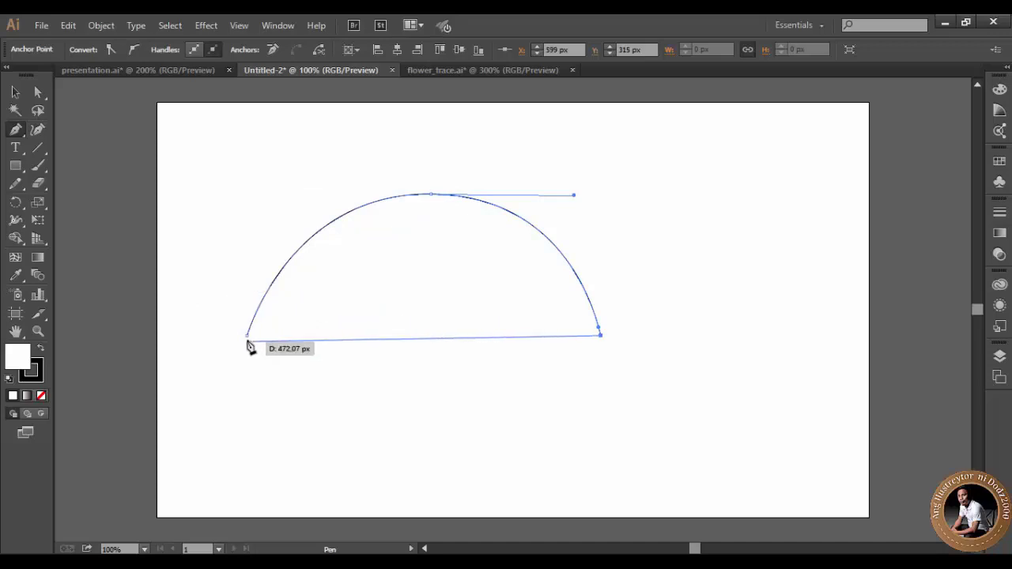
{"action": "left_click", "coordinate": [247, 337]}
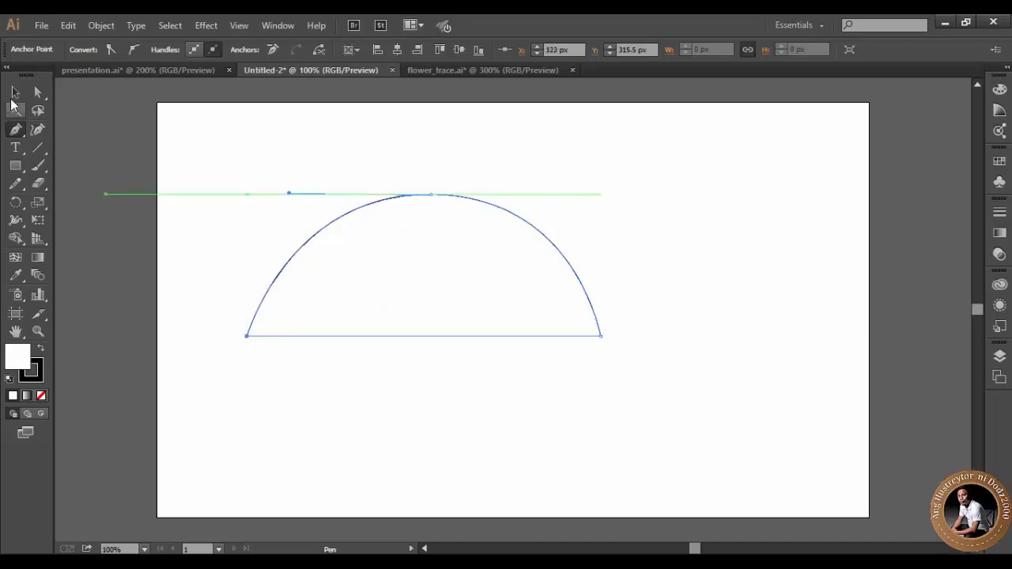
Select the dome shape and delete it from the artboard.
{"action": "left_click", "coordinate": [12, 98]}
{"action": "left_click_drag", "start_coordinate": [656, 195], "coordinate": [294, 386]}
{"action": "key", "text": "Delete"}
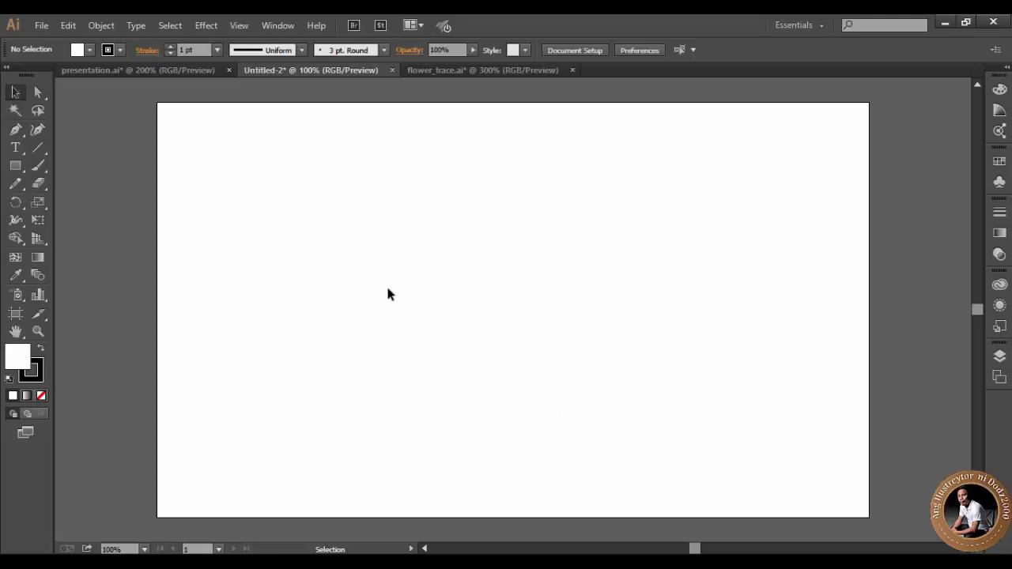
Show the document grid over the artboard.
{"action": "left_click", "coordinate": [268, 25]}
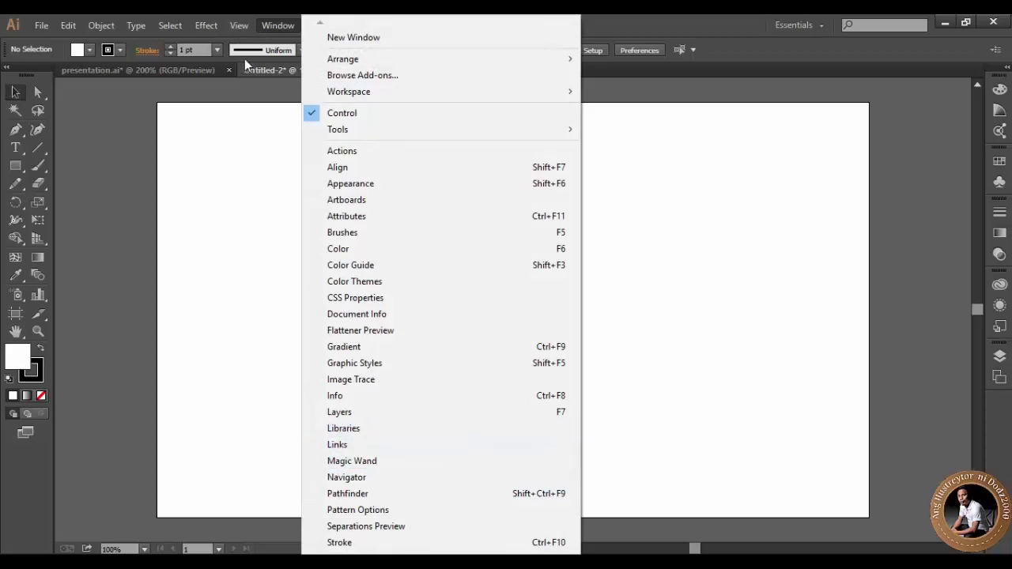
{"action": "left_click", "coordinate": [239, 30]}
{"action": "left_click", "coordinate": [239, 30]}
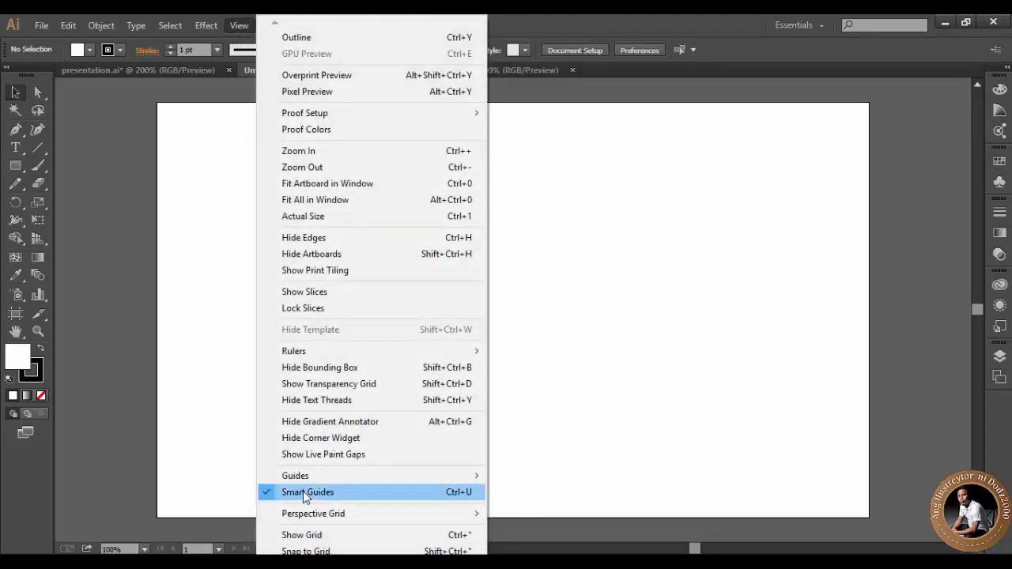
{"action": "left_click", "coordinate": [292, 535]}
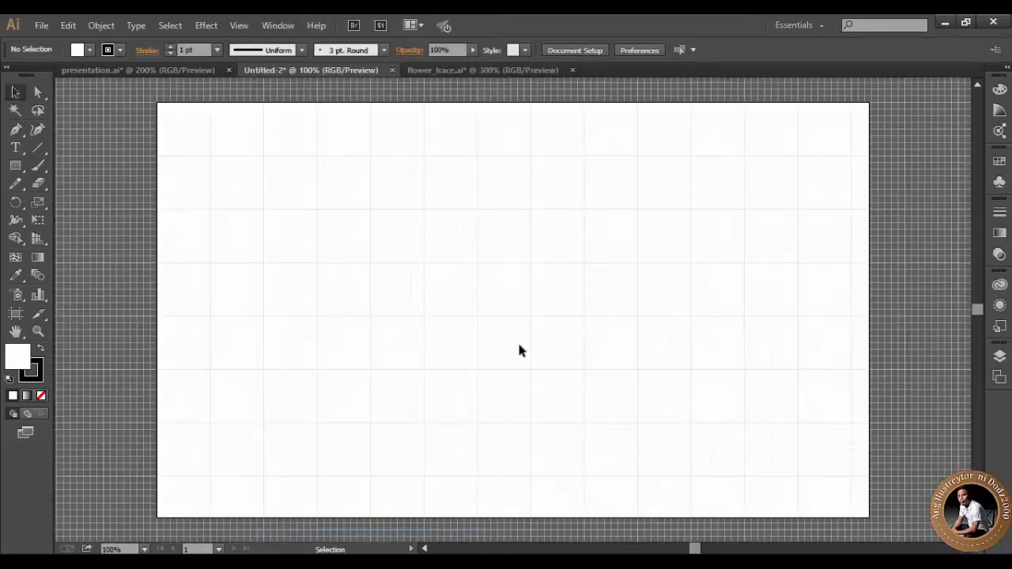
Draw a closed circle spanning four grid squares with the Pen tool, placing four smooth anchors with handles one grid square long.
{"action": "key", "text": "ctrl+plus"}
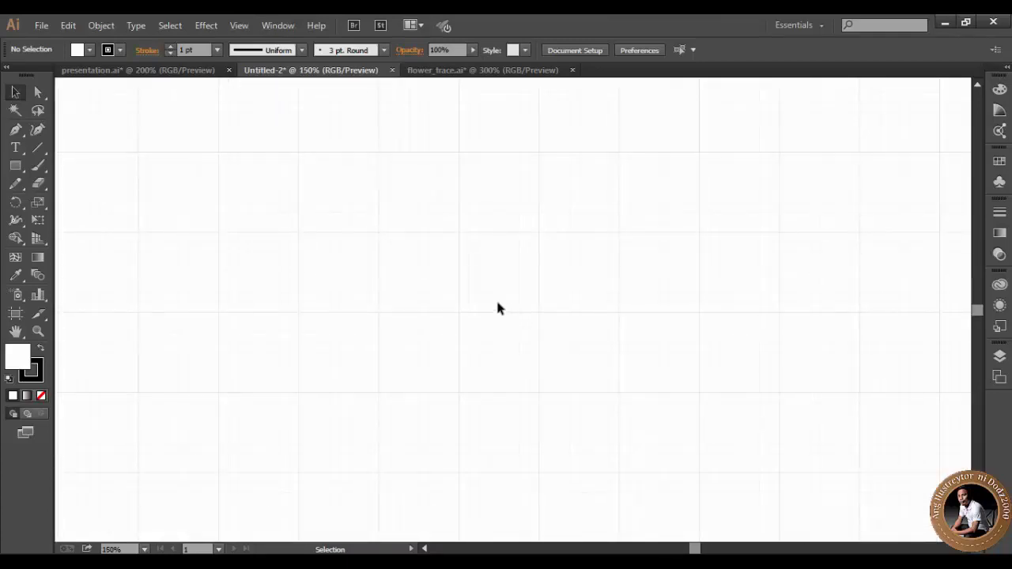
{"action": "left_click", "coordinate": [18, 130]}
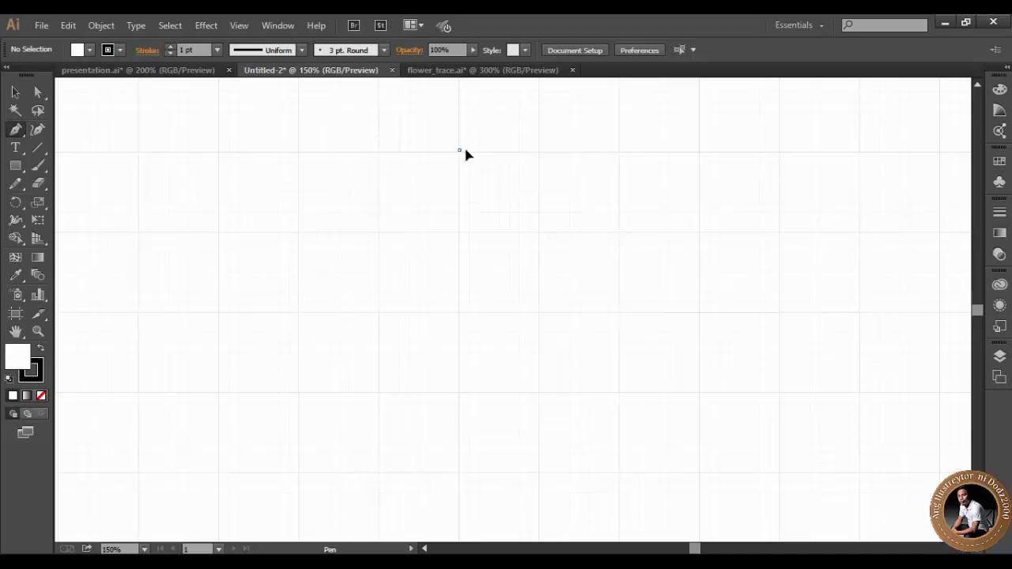
{"action": "left_click_drag", "start_coordinate": [466, 150], "coordinate": [540, 150]}
{"action": "key", "text": "shift"}
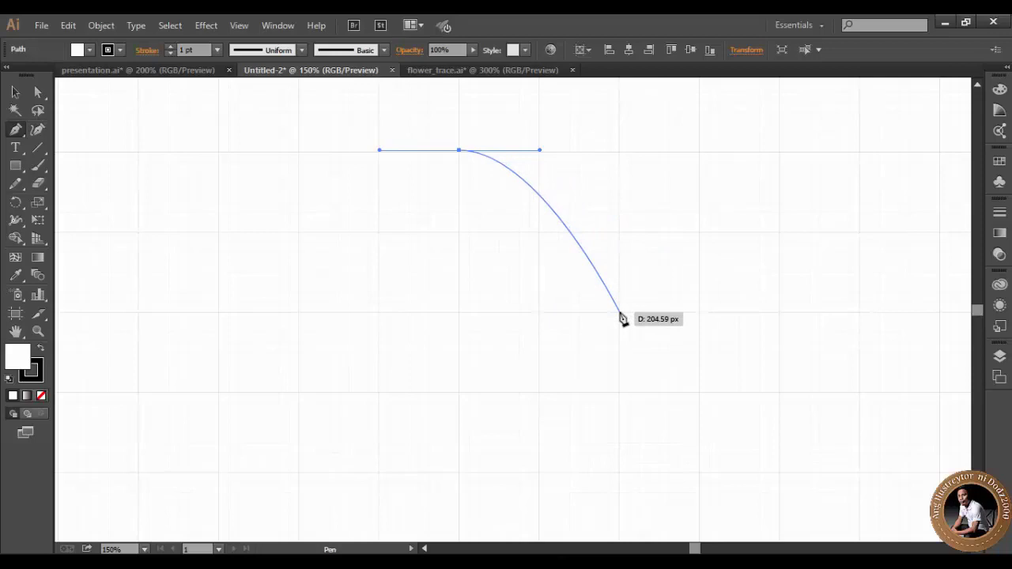
{"action": "left_click_drag", "start_coordinate": [619, 312], "coordinate": [620, 392]}
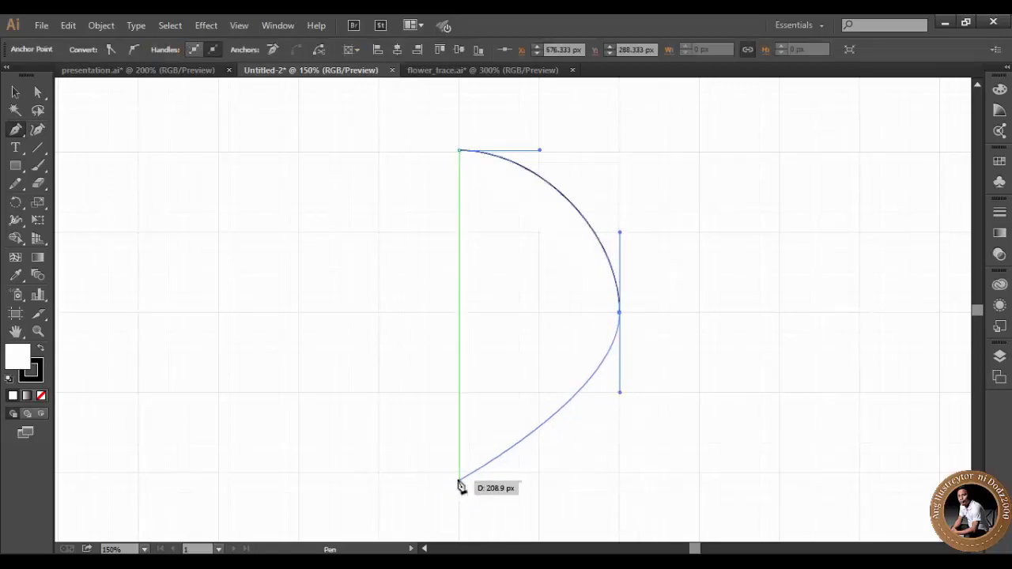
{"action": "left_click_drag", "start_coordinate": [459, 474], "coordinate": [378, 477]}
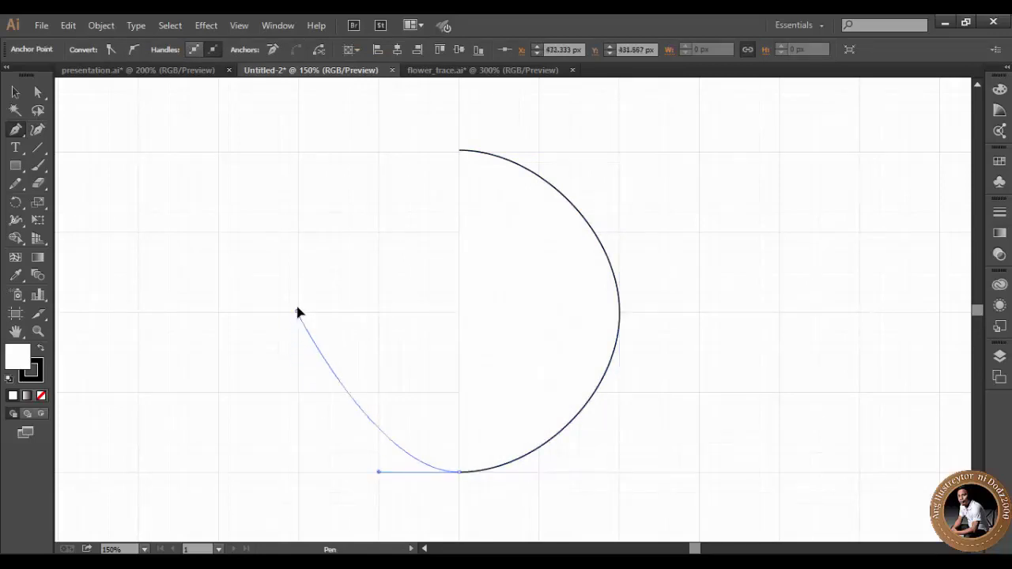
{"action": "left_click_drag", "start_coordinate": [297, 311], "coordinate": [301, 227]}
{"action": "left_click_drag", "start_coordinate": [460, 152], "coordinate": [539, 151]}
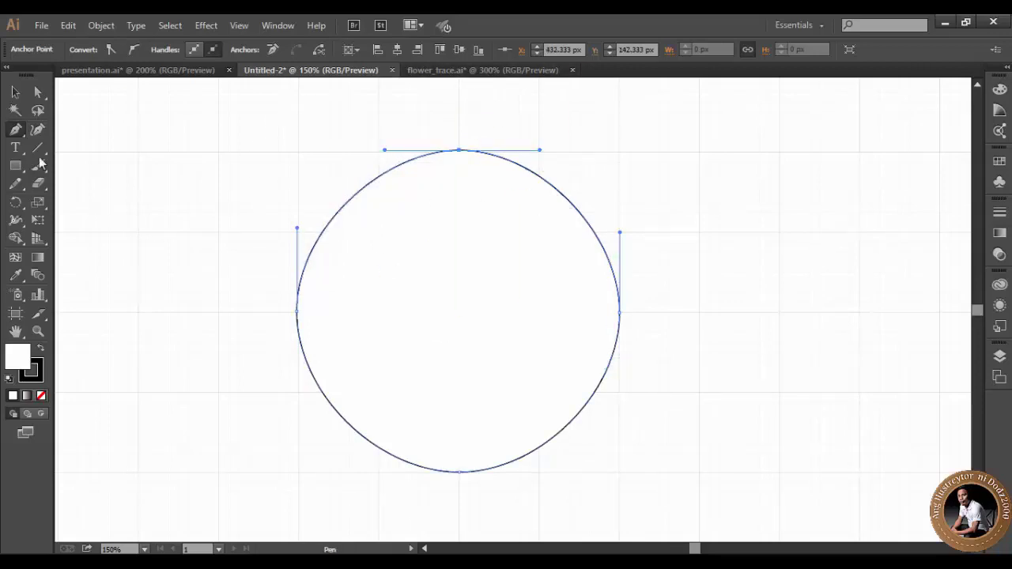
{"action": "left_click", "coordinate": [15, 92]}
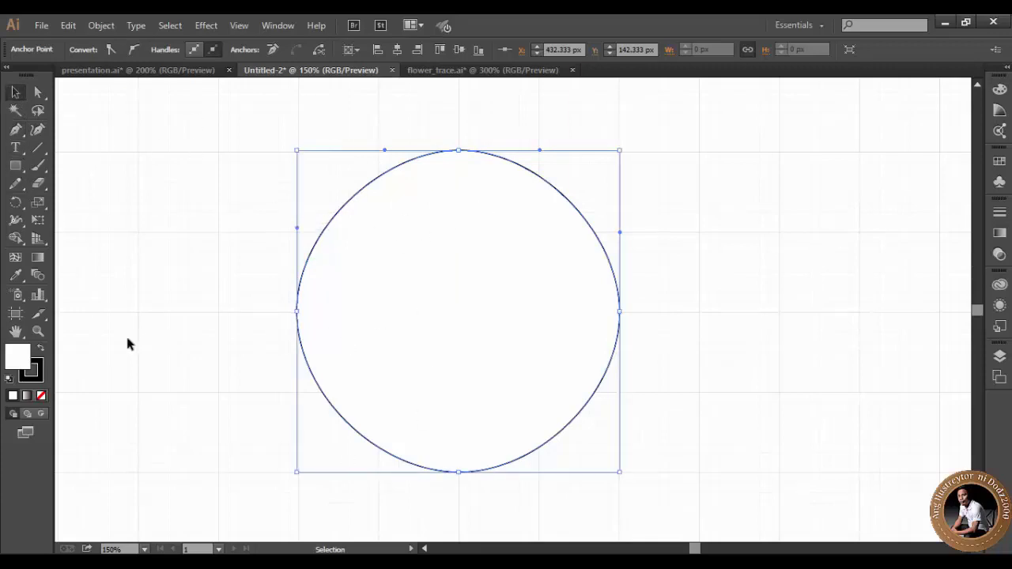
Draw an open N-shaped zigzag of three segments to the left of the circle with the Pen tool, and deselect it.
{"action": "left_click", "coordinate": [16, 131]}
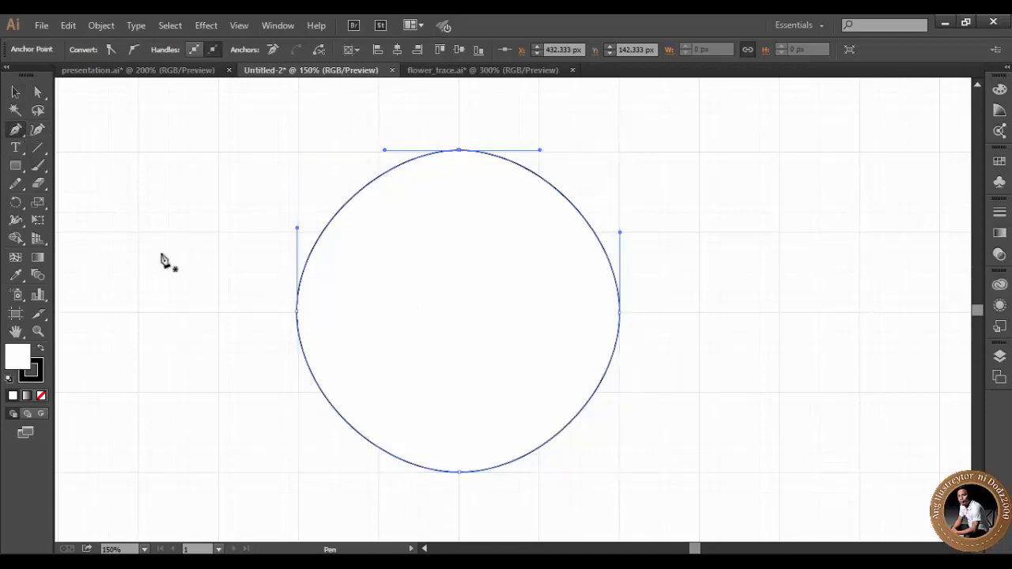
{"action": "left_click", "coordinate": [136, 311]}
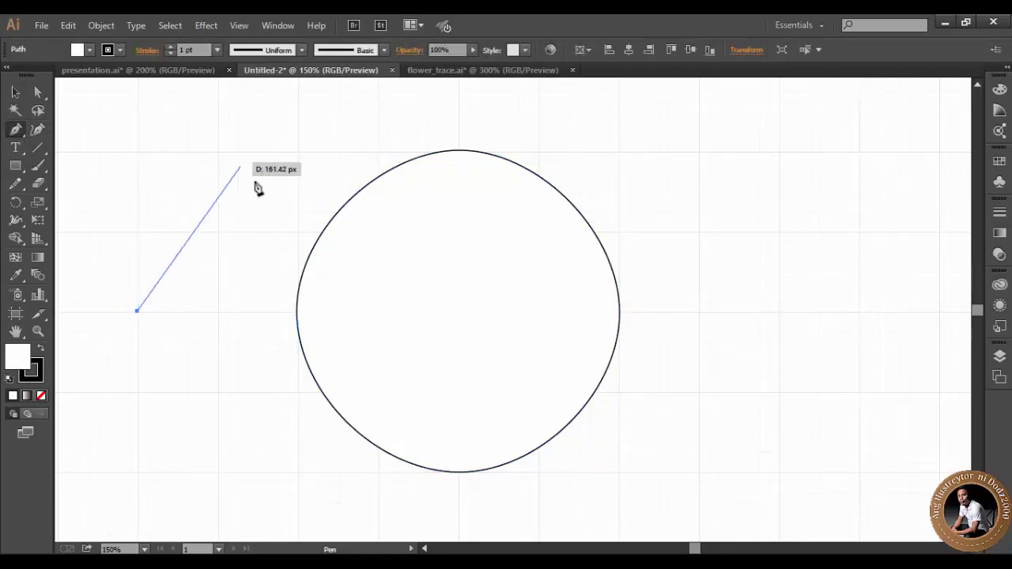
{"action": "left_click", "coordinate": [219, 151]}
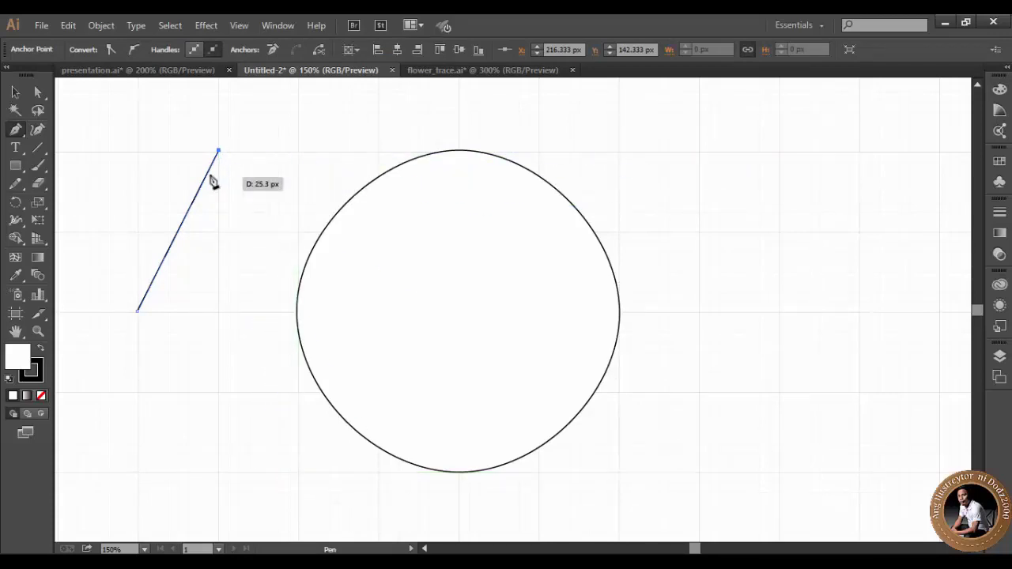
{"action": "left_click", "coordinate": [244, 310]}
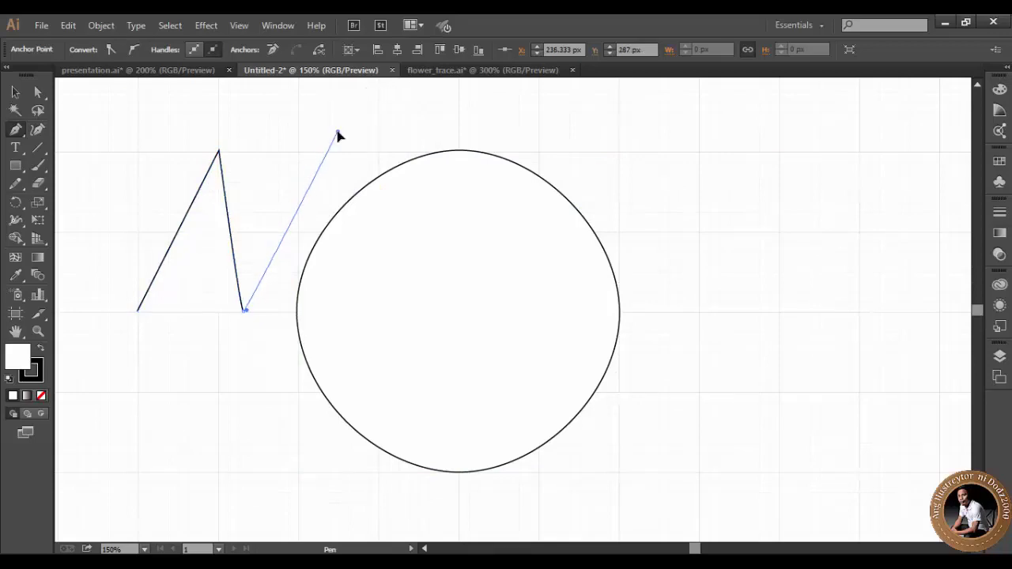
{"action": "left_click", "coordinate": [337, 133]}
{"action": "left_click", "coordinate": [16, 92]}
{"action": "left_click", "coordinate": [620, 153]}
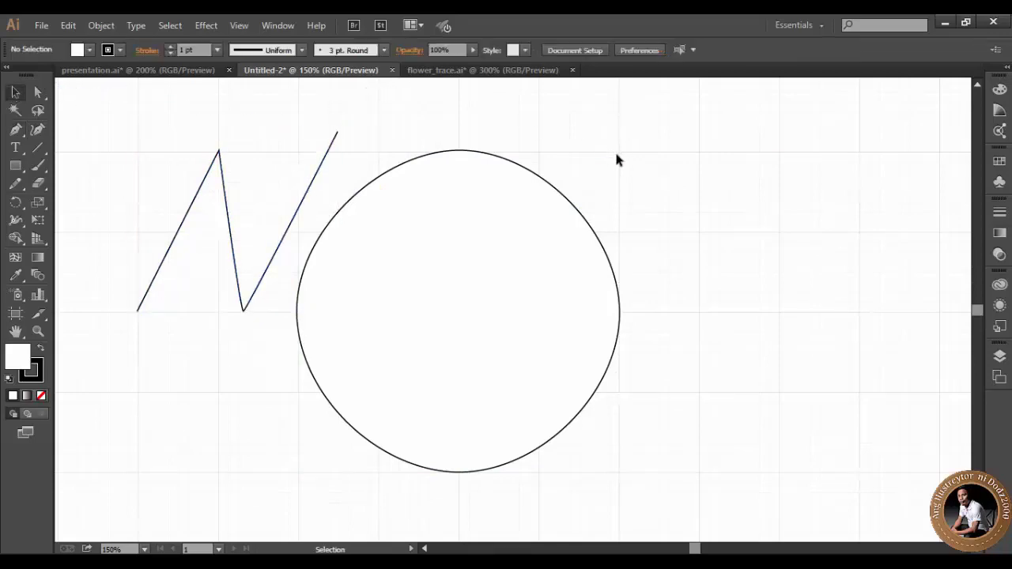
Draw an open reversed-S curve with three smooth anchors to the right of the circle, two grid squares apart vertically, and deselect it.
{"action": "left_click", "coordinate": [15, 128]}
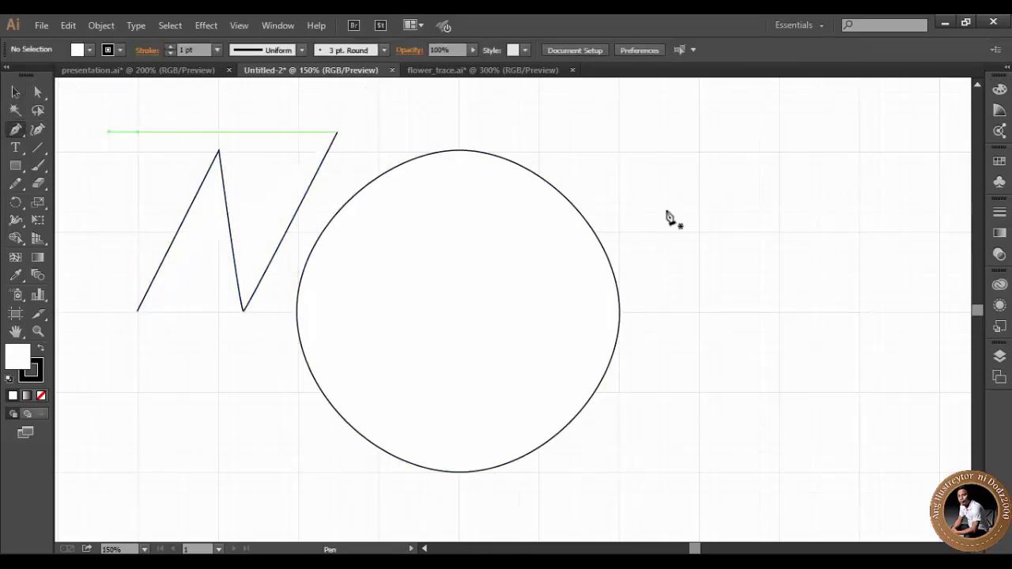
{"action": "left_click", "coordinate": [700, 151]}
{"action": "left_click_drag", "start_coordinate": [921, 158], "coordinate": [781, 155]}
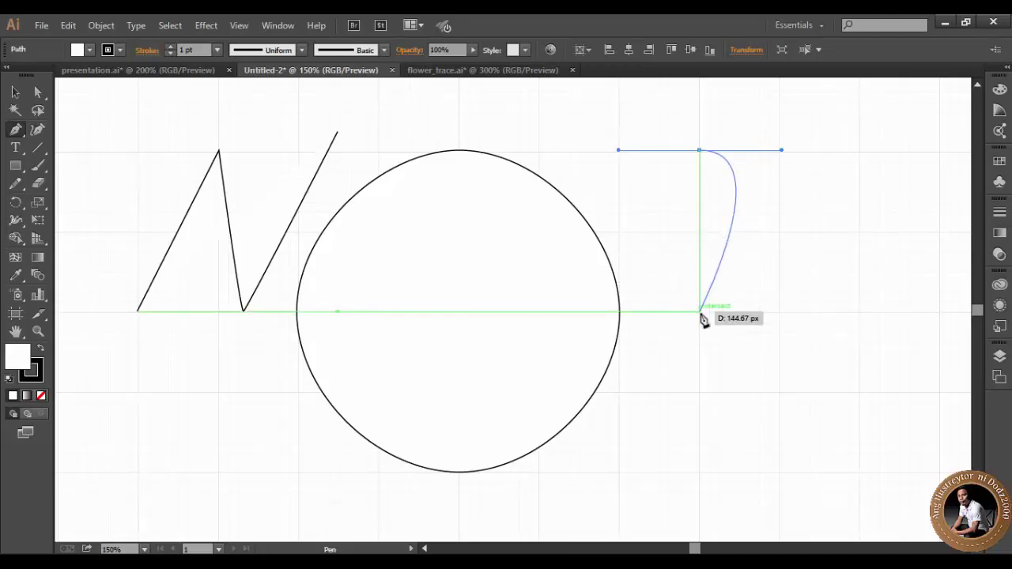
{"action": "left_click_drag", "start_coordinate": [701, 314], "coordinate": [601, 342]}
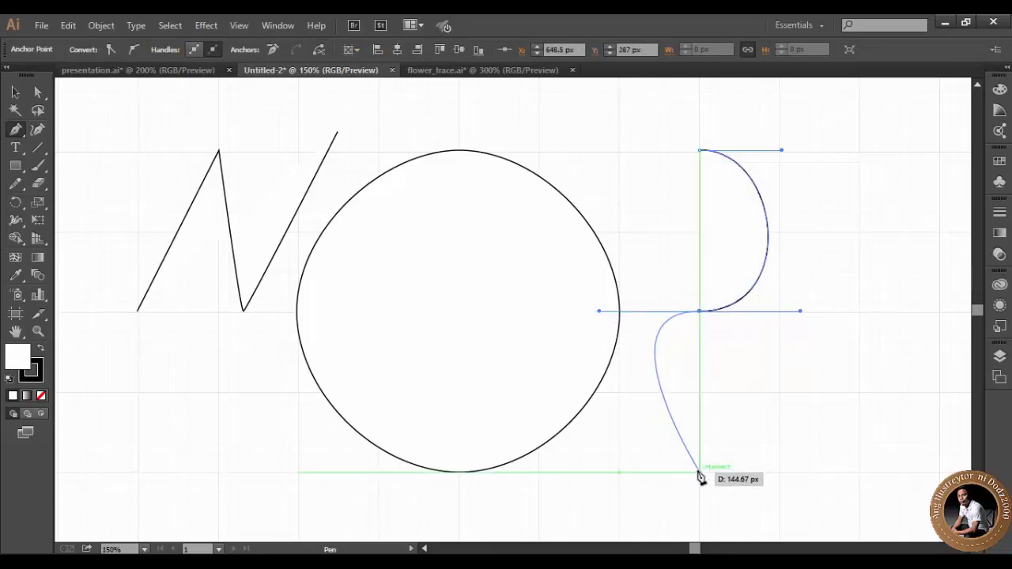
{"action": "left_click_drag", "start_coordinate": [699, 473], "coordinate": [790, 473]}
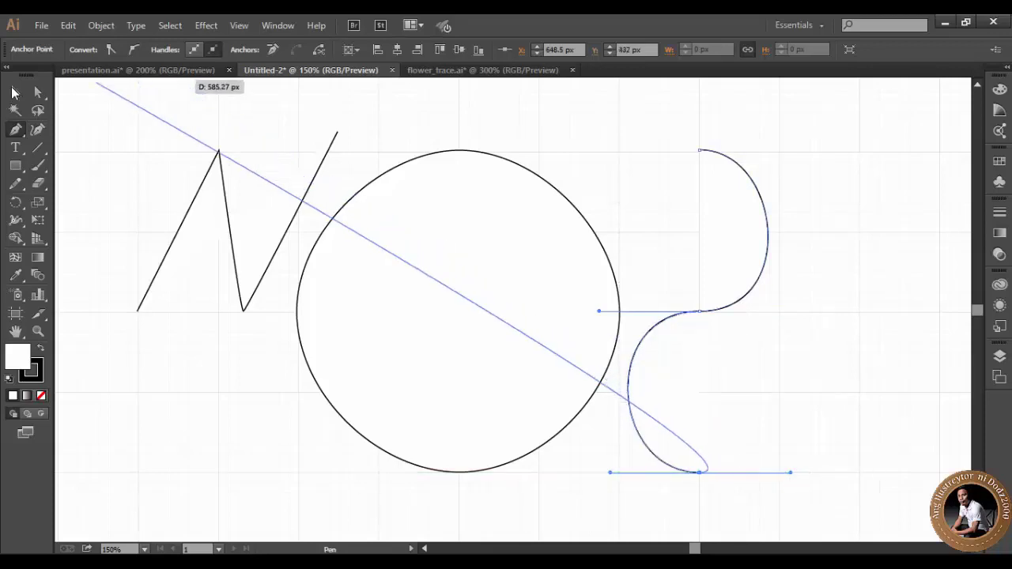
{"action": "left_click", "coordinate": [14, 93]}
{"action": "left_click", "coordinate": [912, 321]}
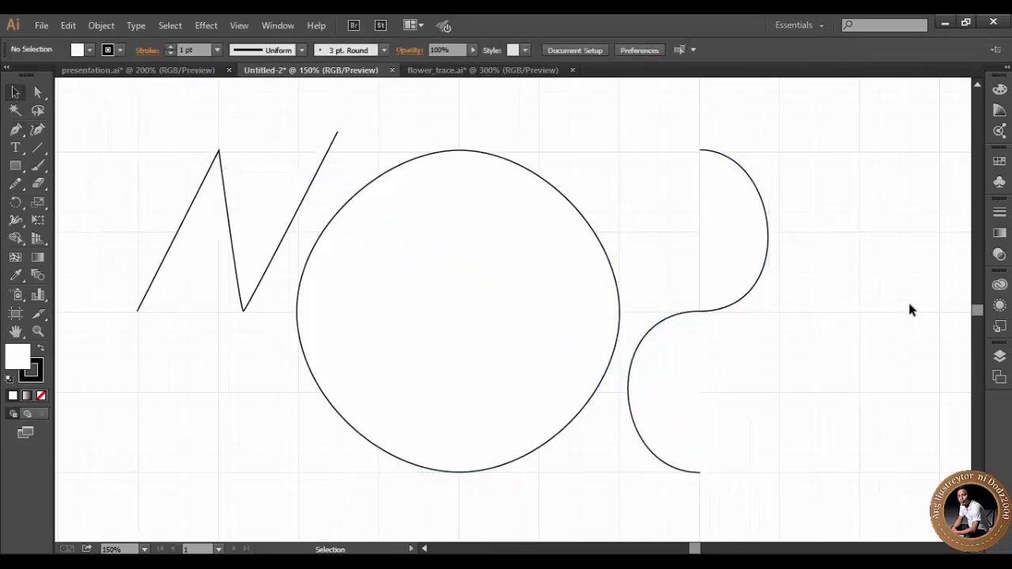
Delete the zigzag, circle and S-curve paths together, and switch to the presentation.ai document.
{"action": "left_click_drag", "start_coordinate": [805, 144], "coordinate": [262, 336]}
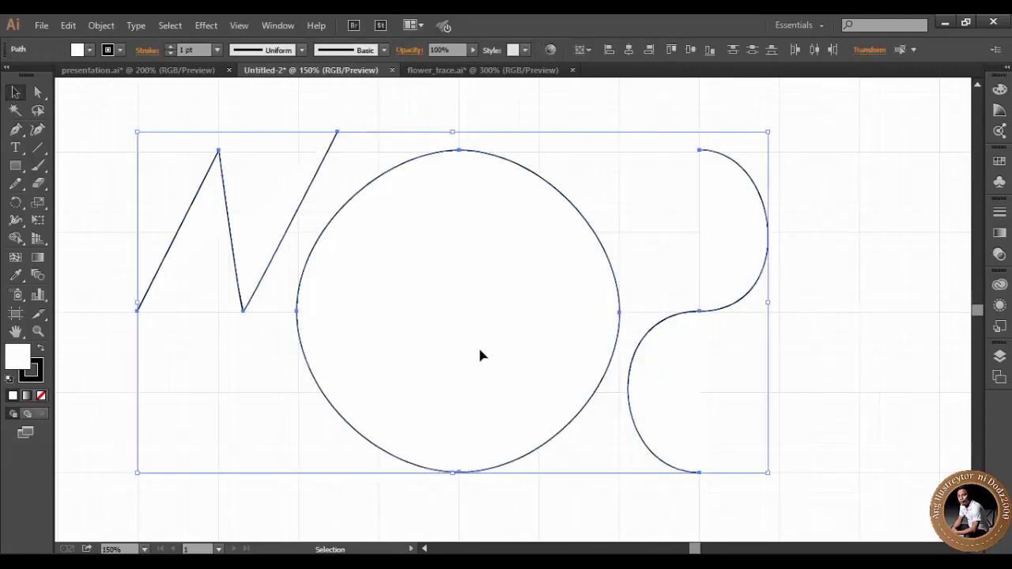
{"action": "key", "text": "Delete"}
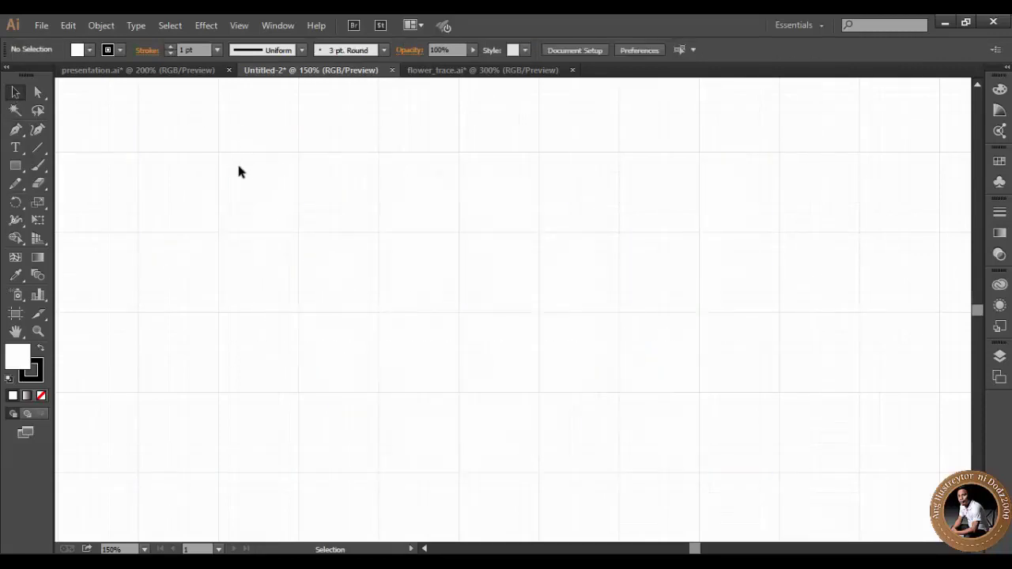
{"action": "left_click", "coordinate": [169, 71]}
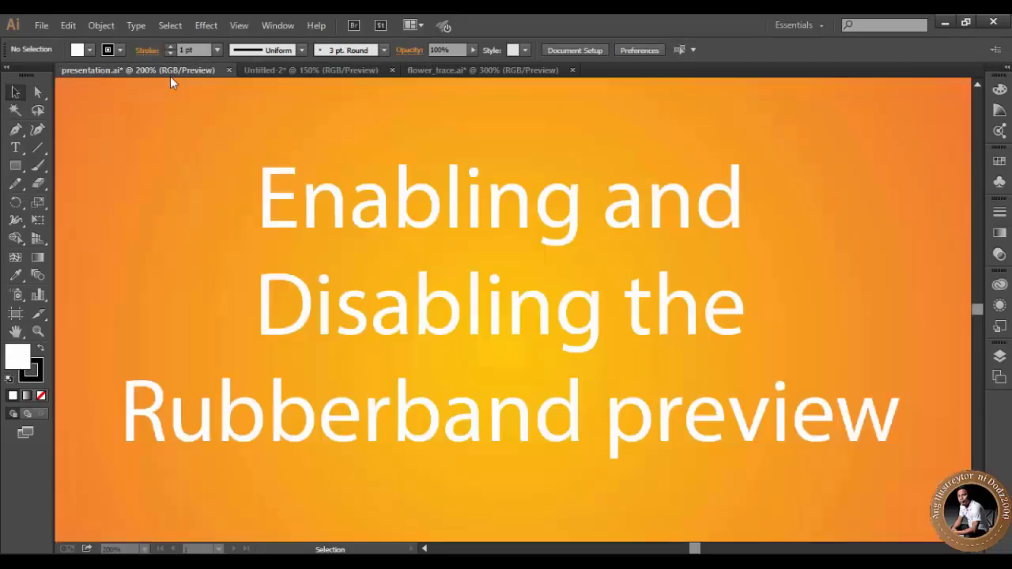